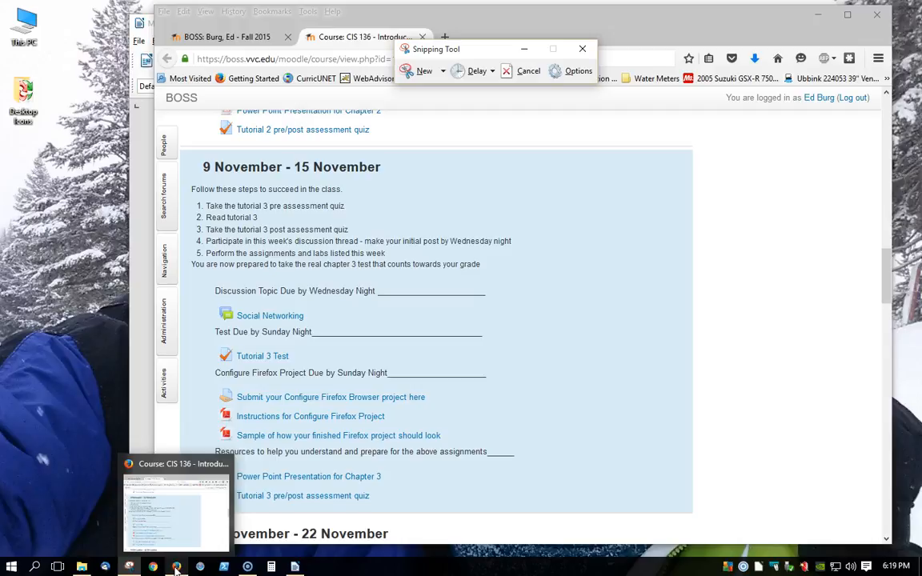
- Check the Writer project document, then return to Firefox and open its Options page with the General settings
click(295, 567)
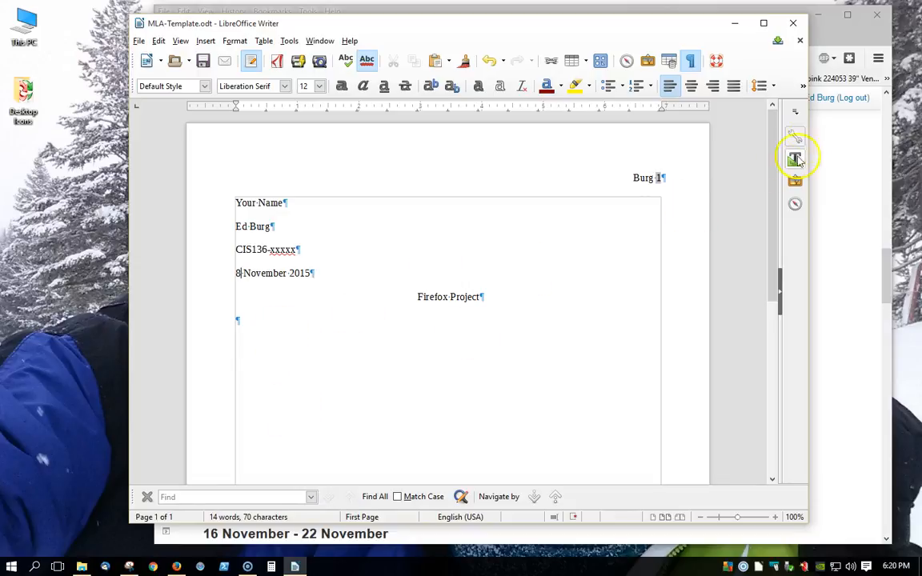
click(828, 38)
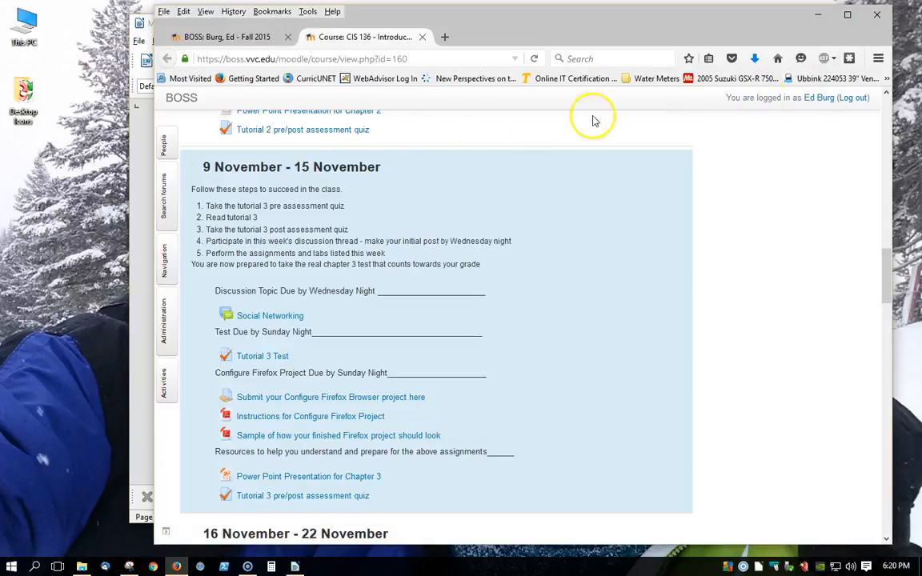
click(878, 60)
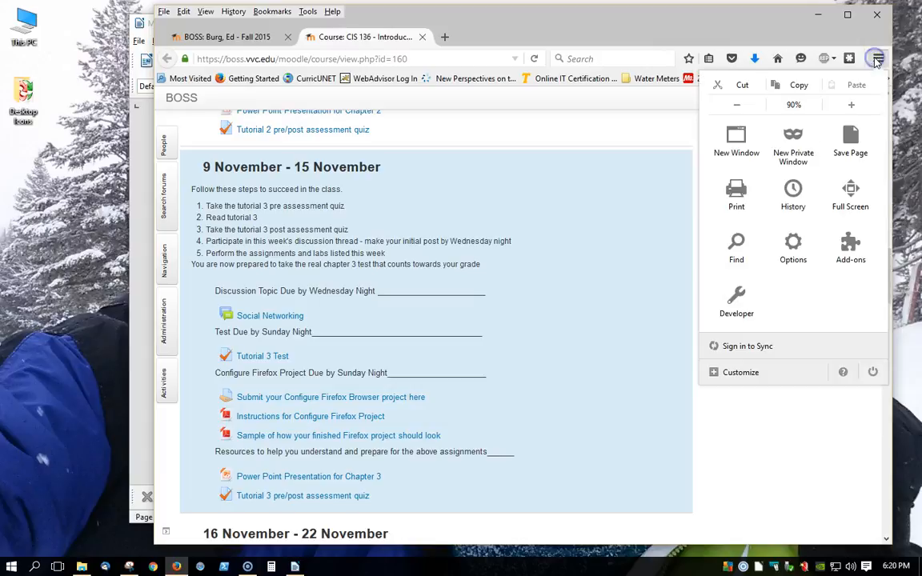
click(793, 244)
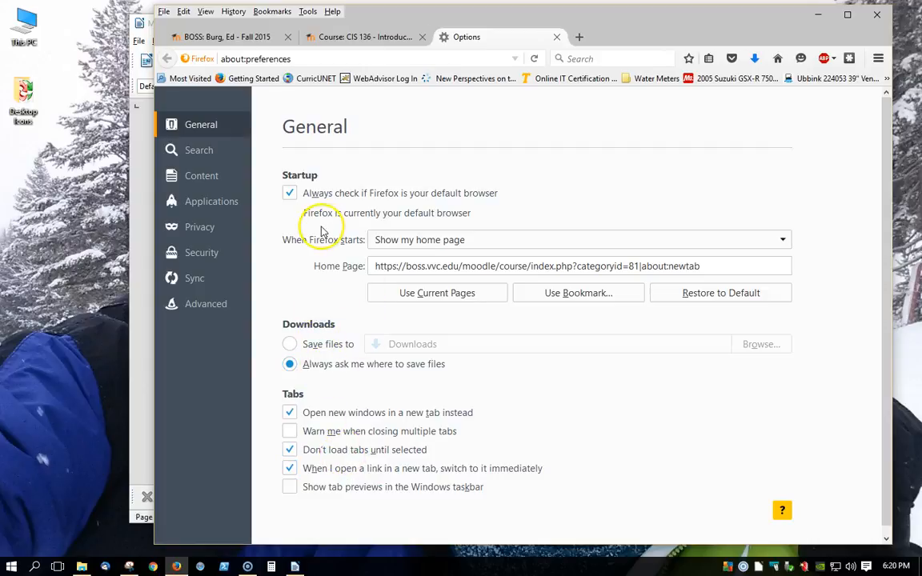
- Capture a rectangular snip of the General settings with the Snipping Tool and circle the Startup check box and the Home Page separator in red
click(130, 567)
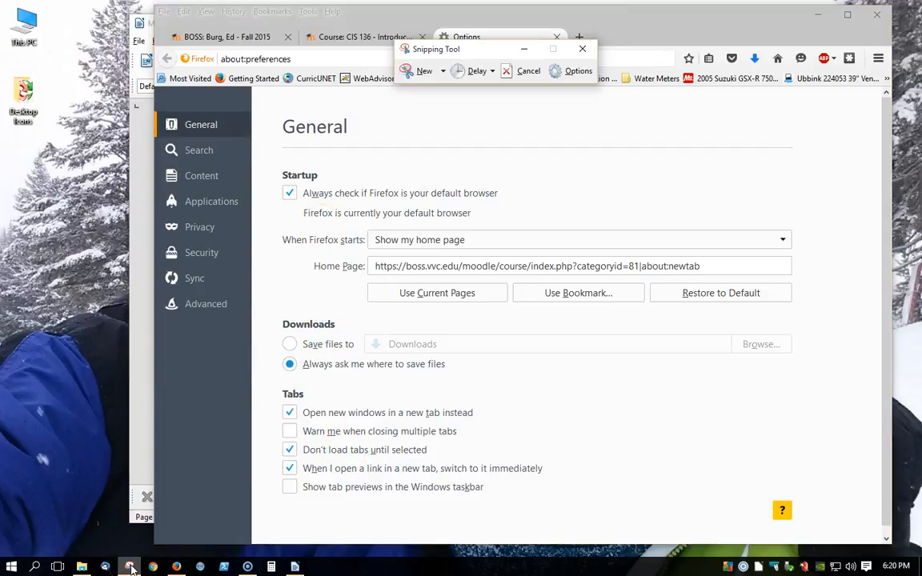
click(443, 71)
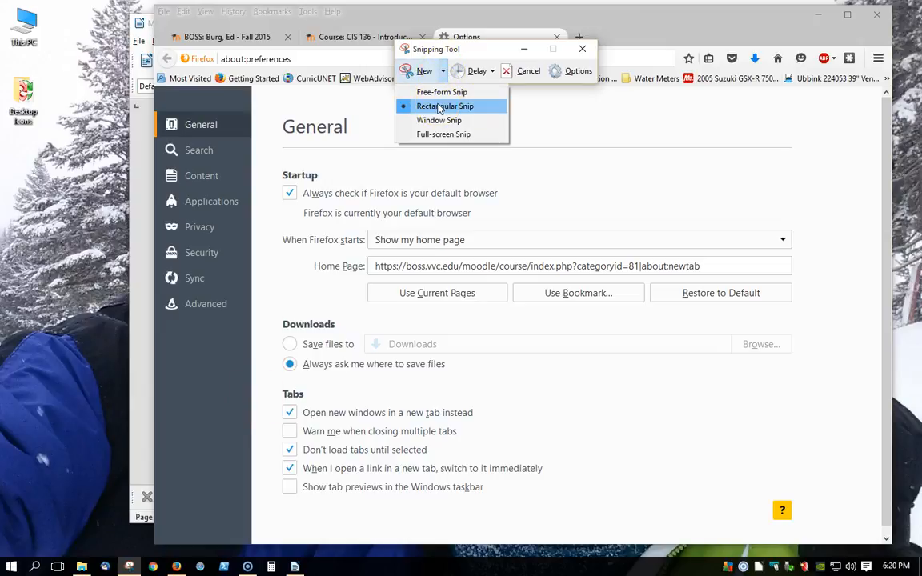
click(439, 107)
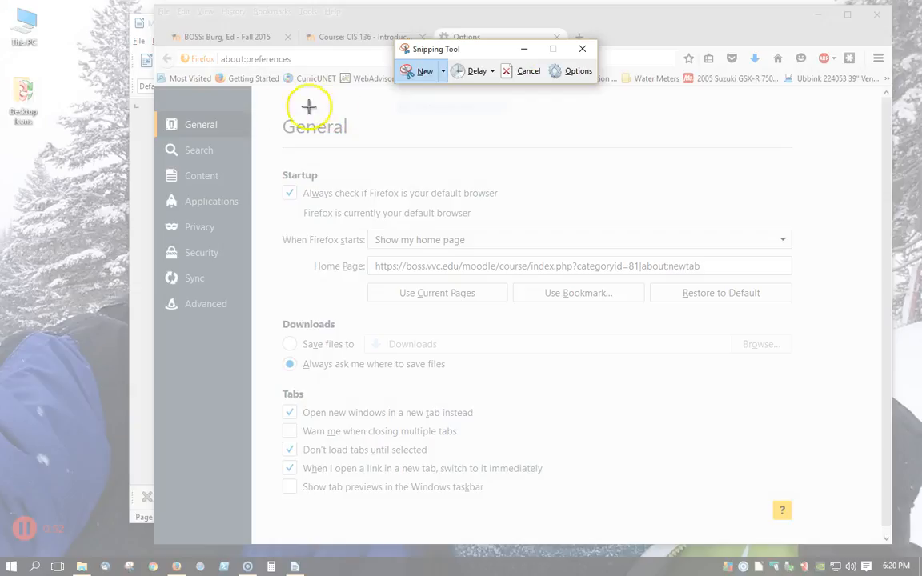
drag(267, 100, 804, 525)
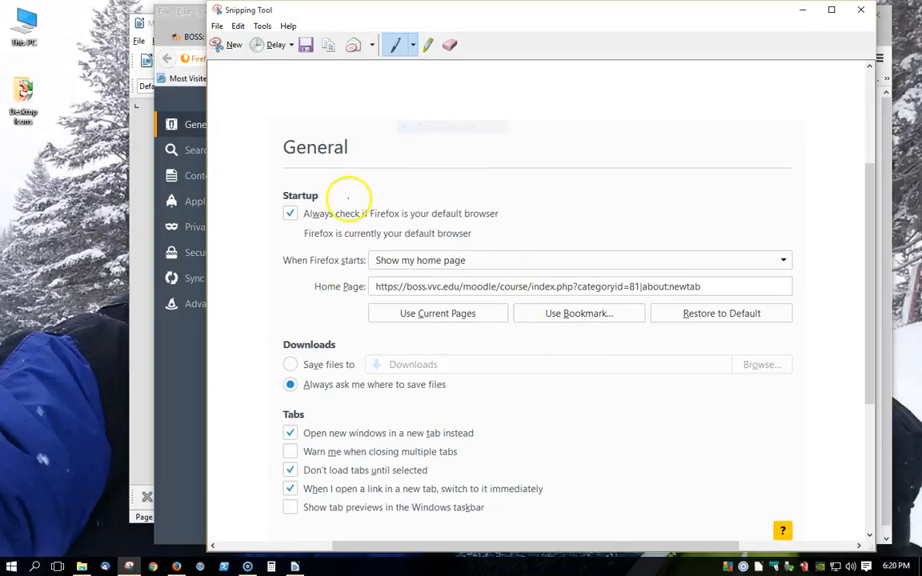
mouse_move(324, 184)
mouse_down()
mouse_move(276, 194)
mouse_move(333, 196)
mouse_move(314, 181)
mouse_up()
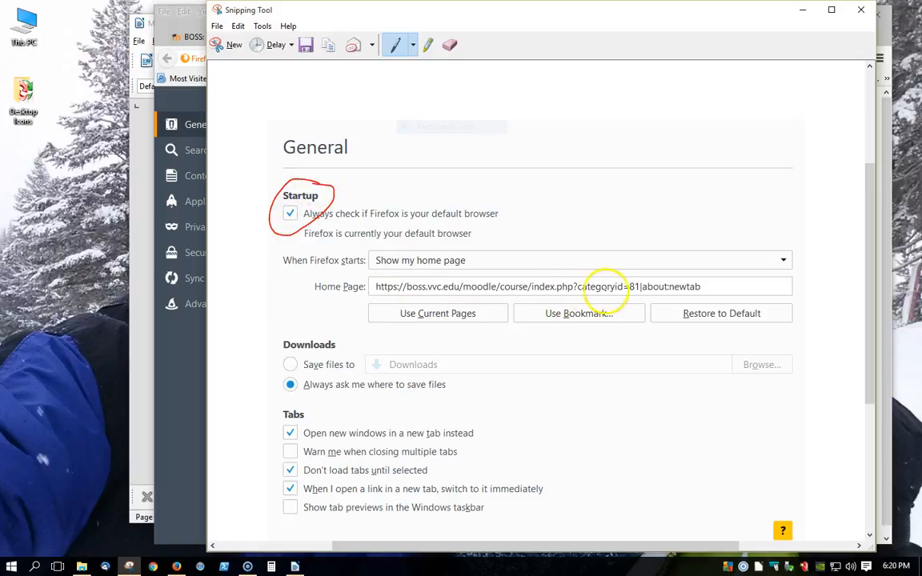
mouse_move(655, 284)
mouse_down()
mouse_move(621, 303)
mouse_move(663, 272)
mouse_up()
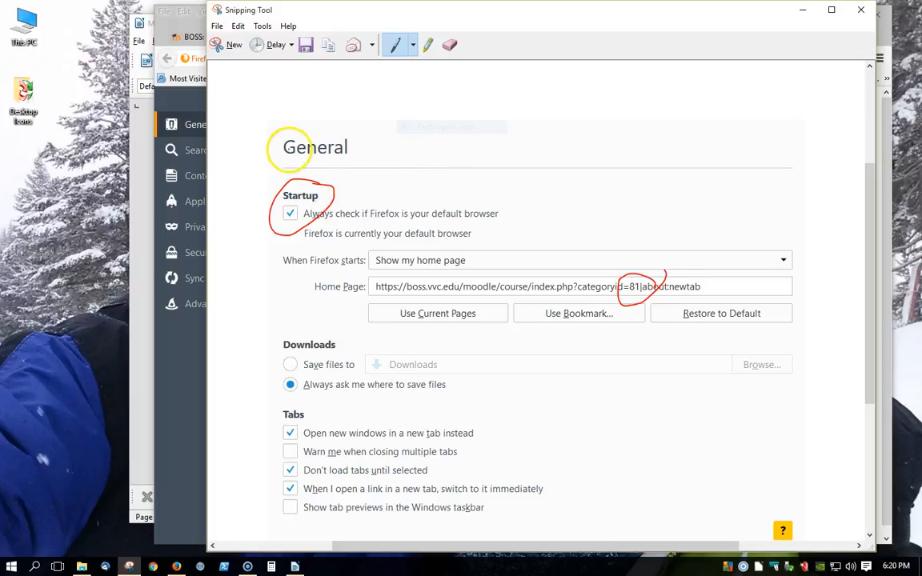
- Save the annotated snip to the Desktop as a PNG file named "Step 1 General tab"
click(304, 46)
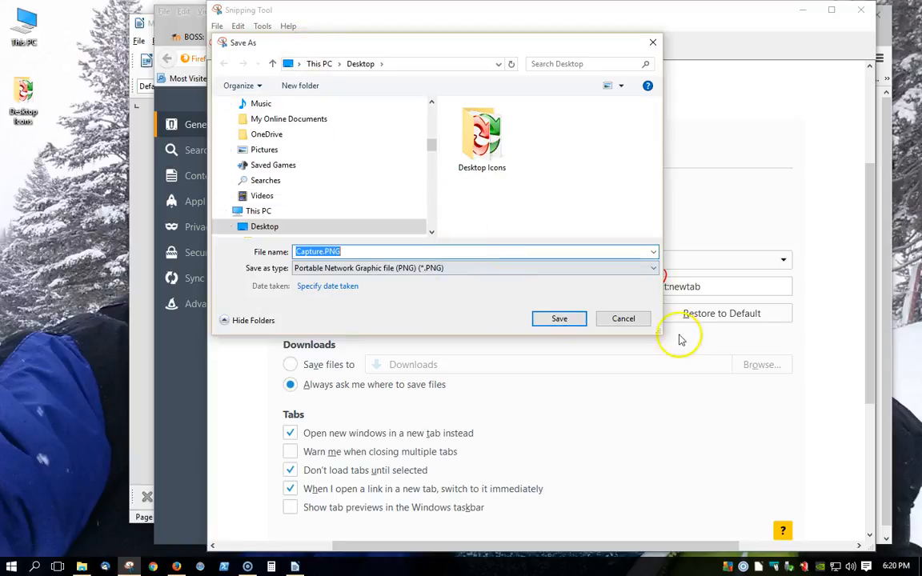
drag(657, 333, 740, 488)
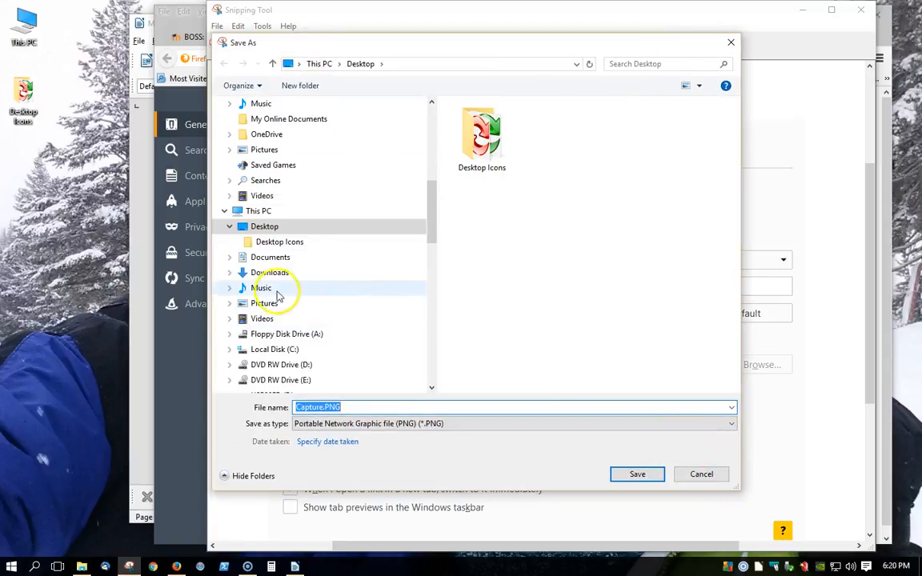
click(250, 304)
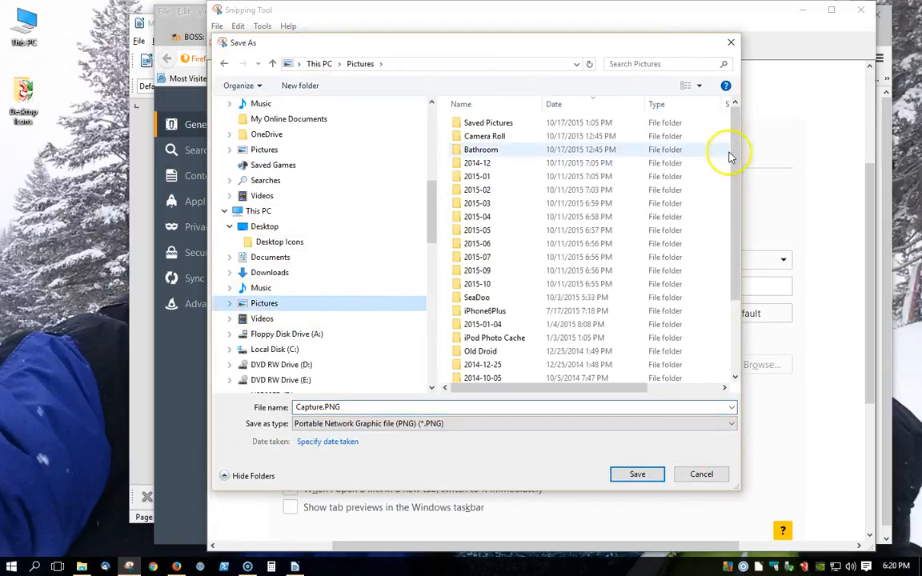
scroll(737, 296, down, 3)
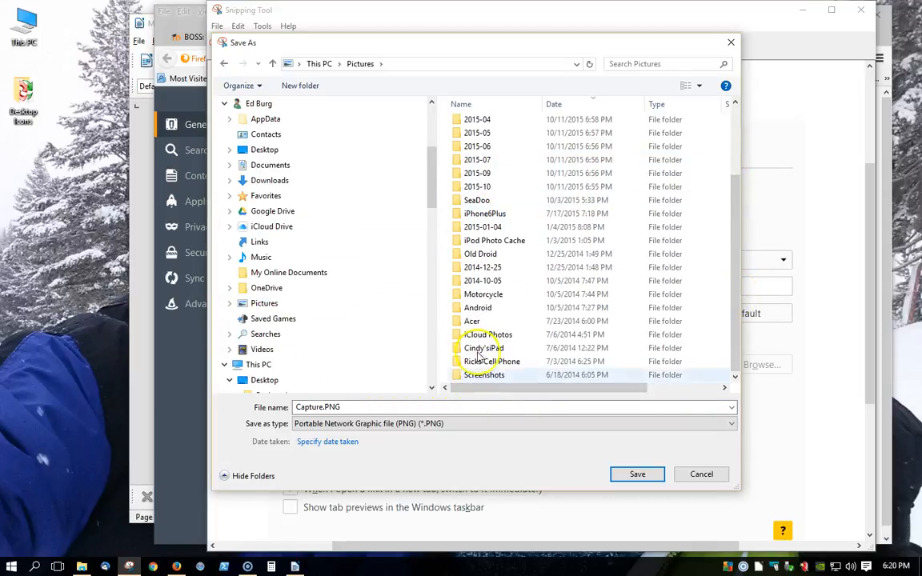
double_click(458, 374)
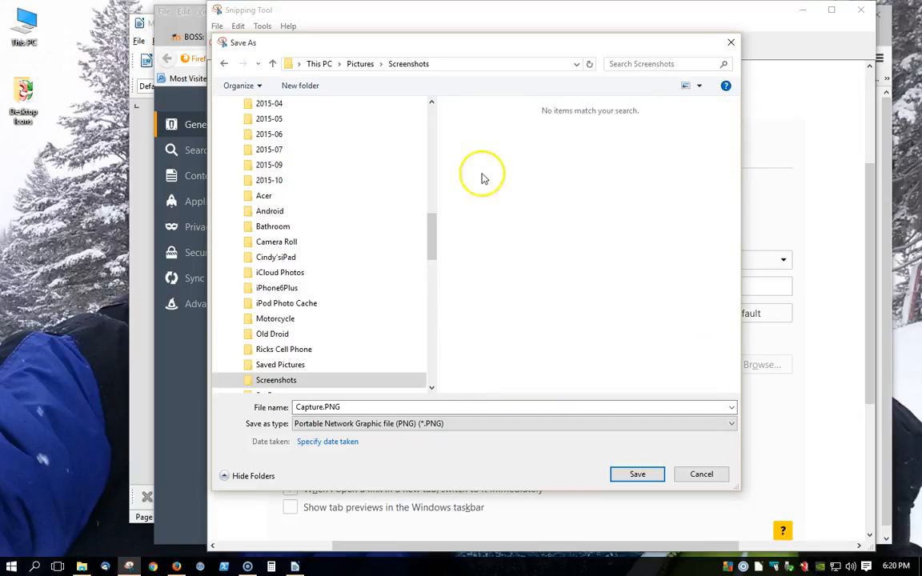
drag(432, 222, 436, 97)
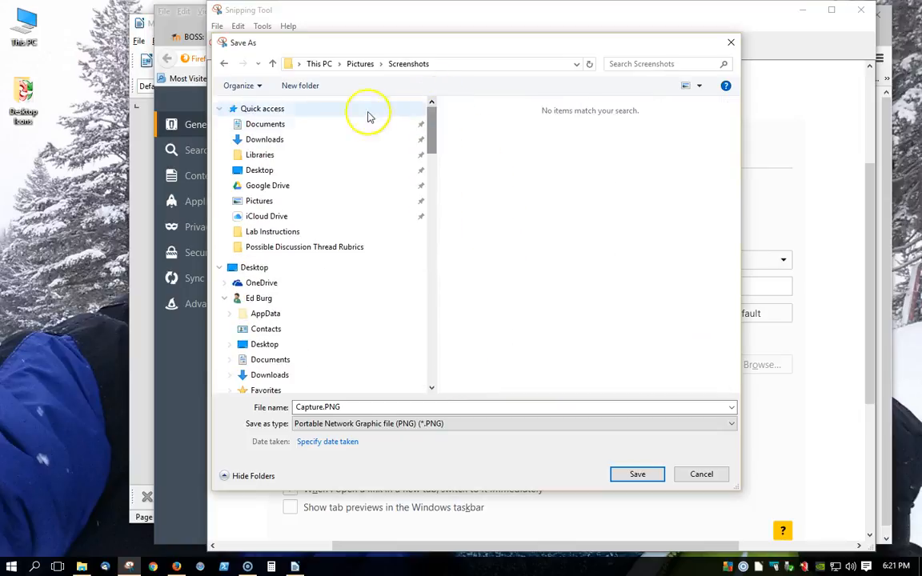
click(267, 345)
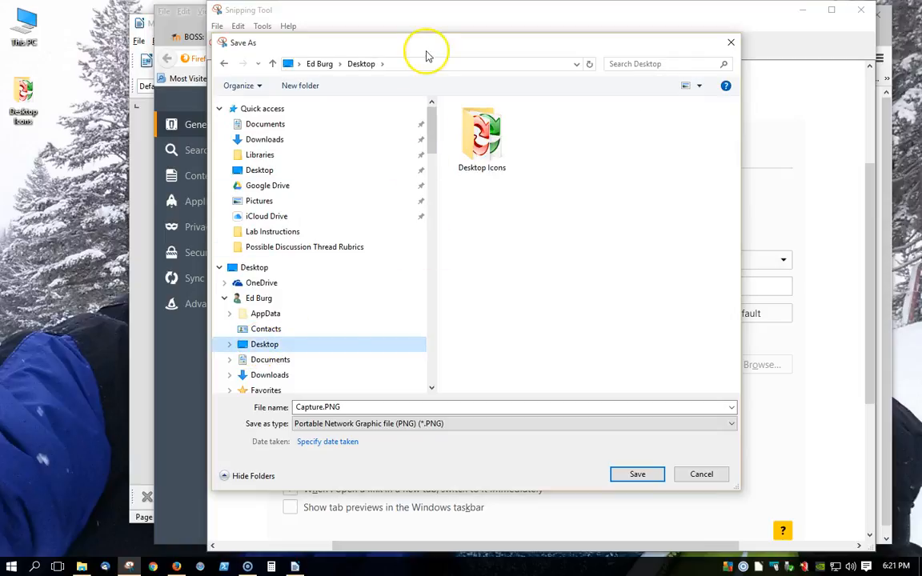
double_click(349, 407)
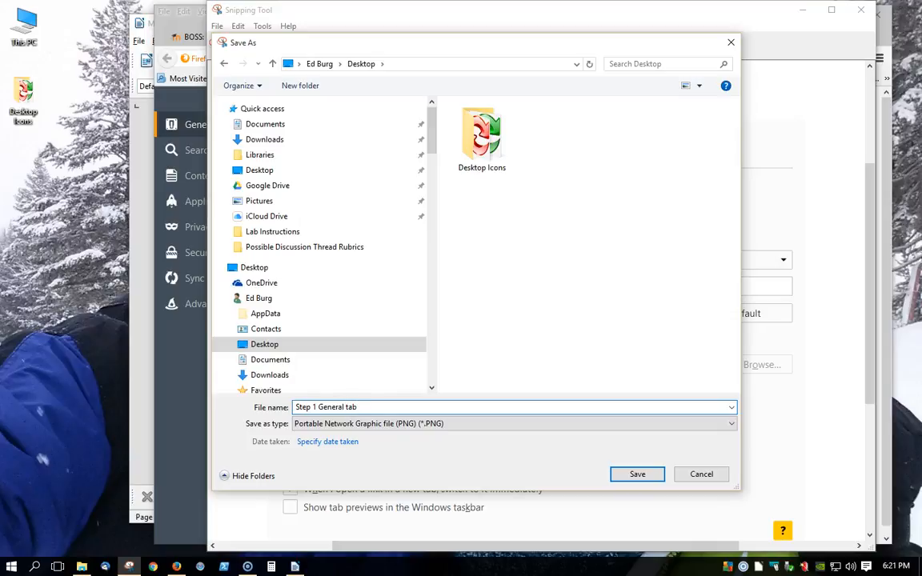
click(260, 345)
click(636, 474)
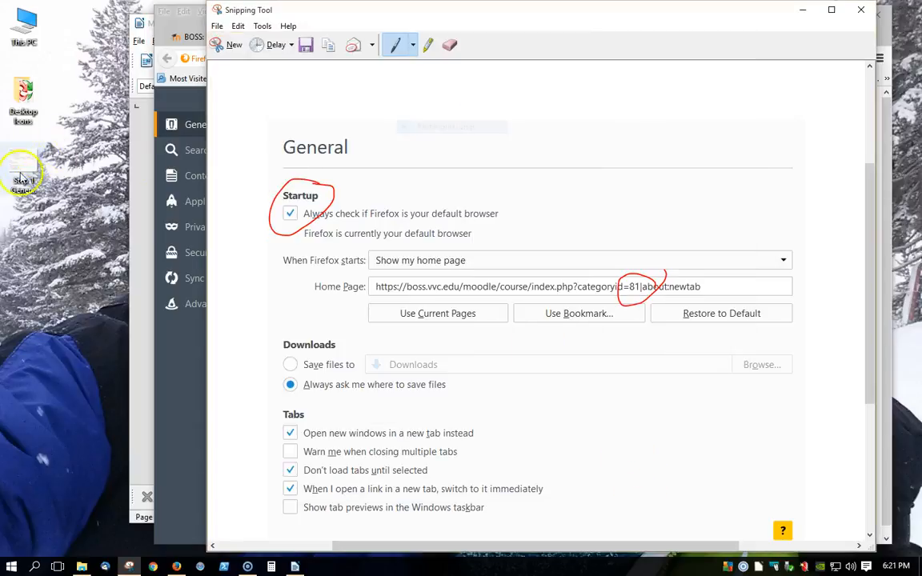
mouse_move(38, 152)
mouse_down()
mouse_move(44, 144)
mouse_move(45, 158)
mouse_up()
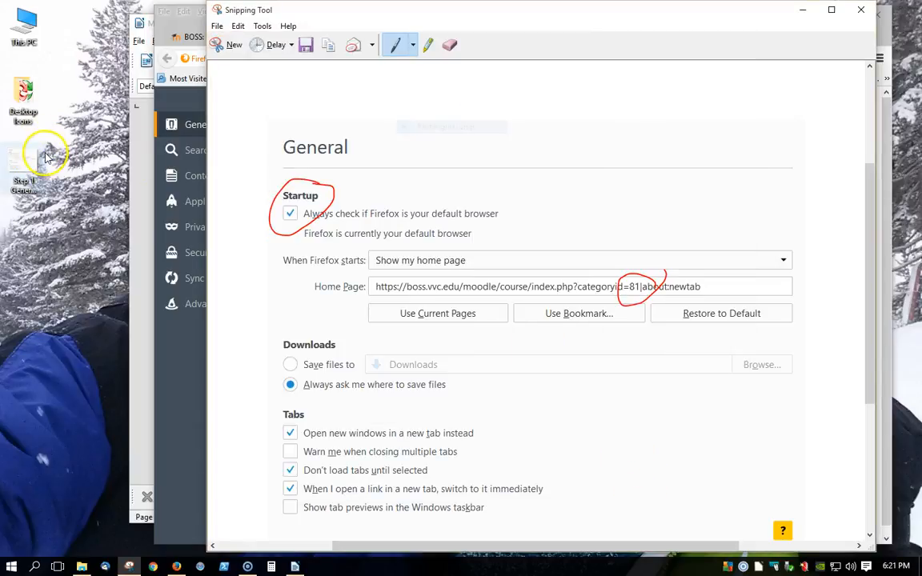
- Return to the Firefox options, open the Search settings and look over the one-click search engines
click(802, 10)
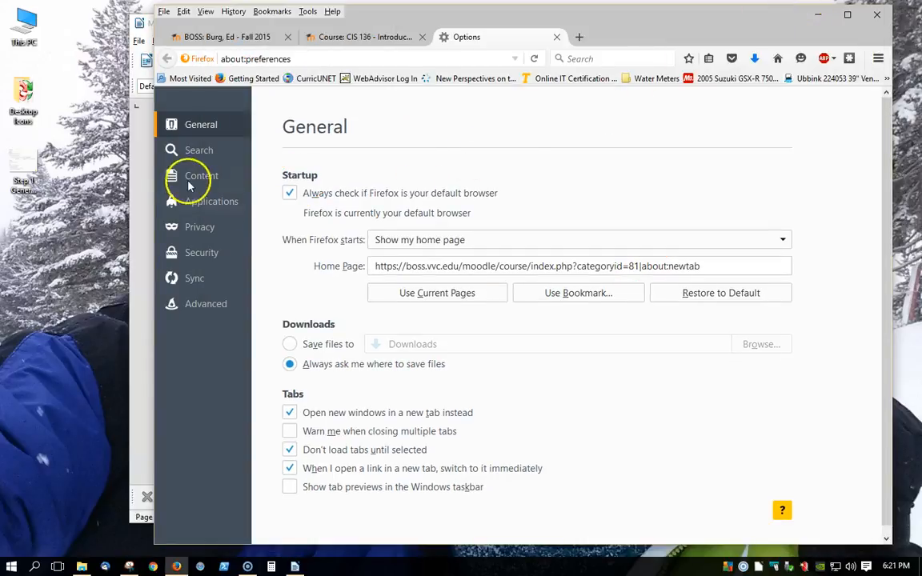
click(199, 151)
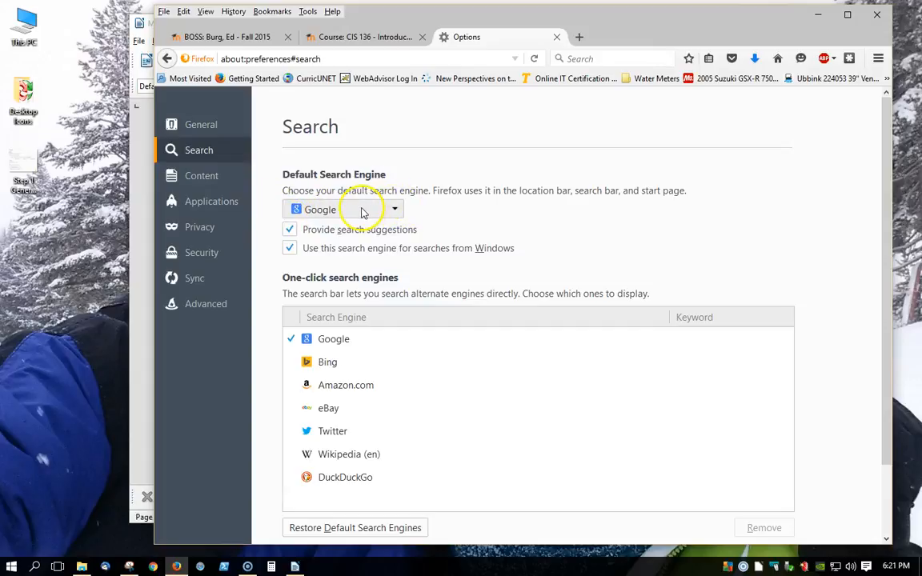
click(329, 385)
click(341, 338)
click(324, 363)
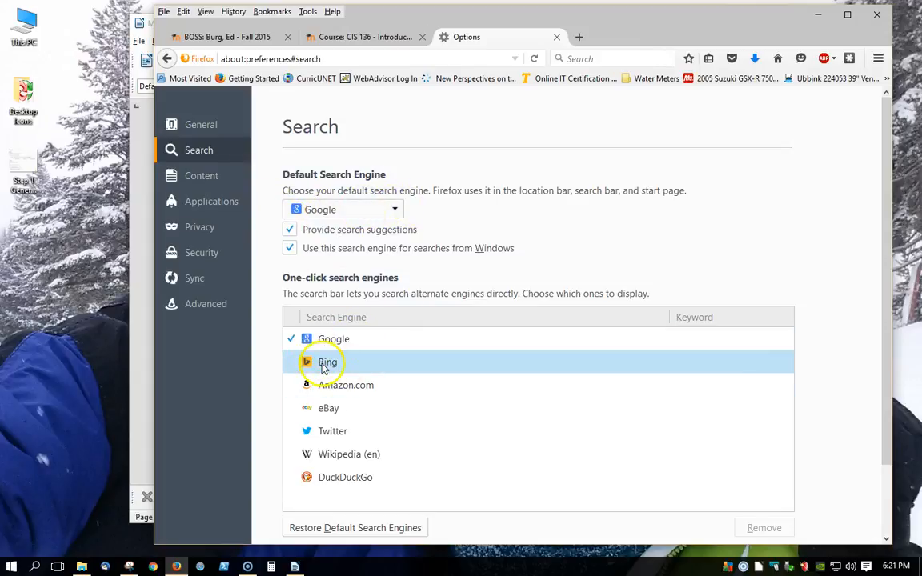
click(332, 342)
click(316, 385)
click(324, 368)
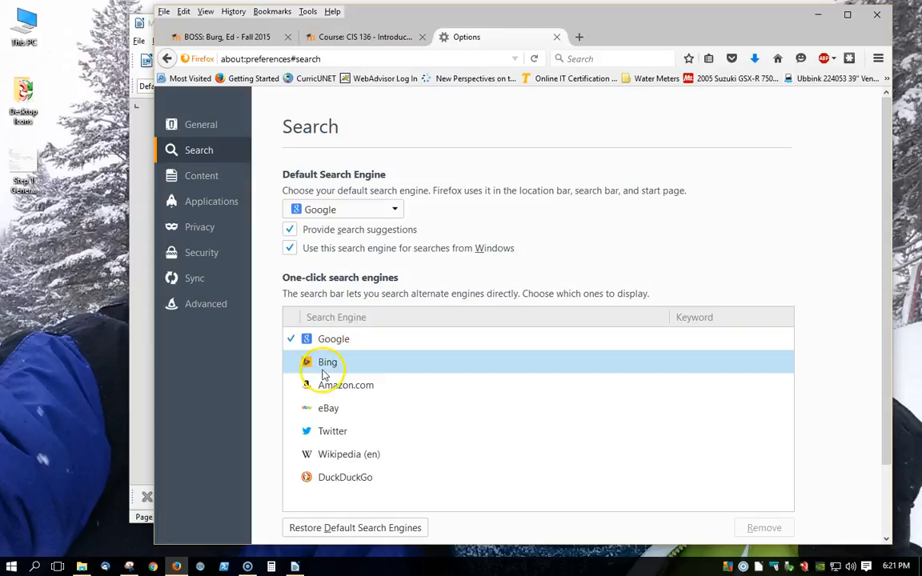
click(287, 454)
- Capture a new rectangular snip of the Search settings with the Snipping Tool
click(134, 567)
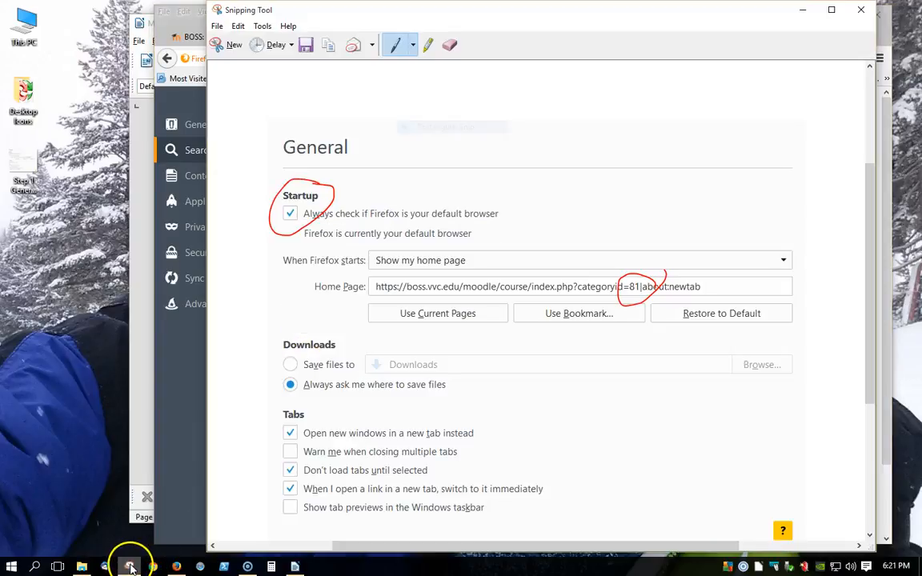
click(234, 46)
click(443, 71)
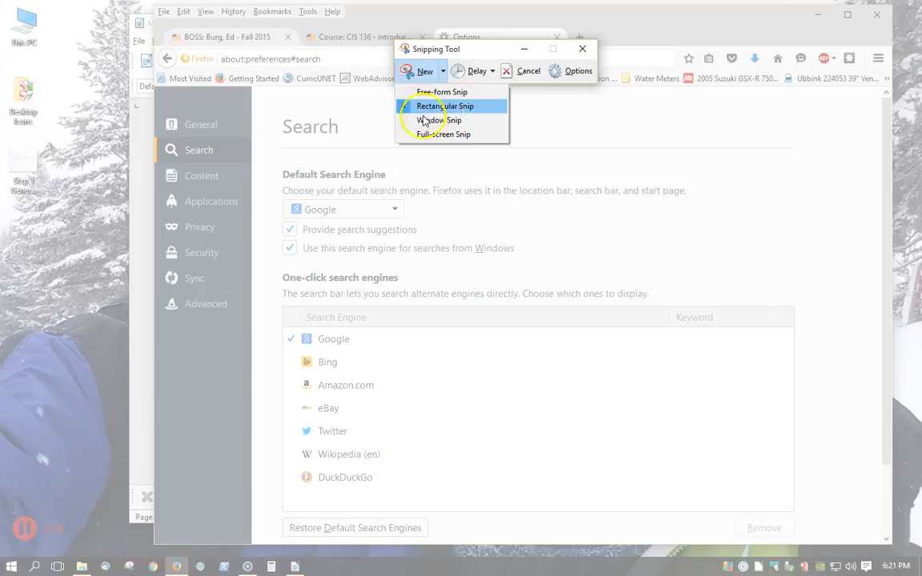
click(263, 112)
drag(267, 101, 803, 515)
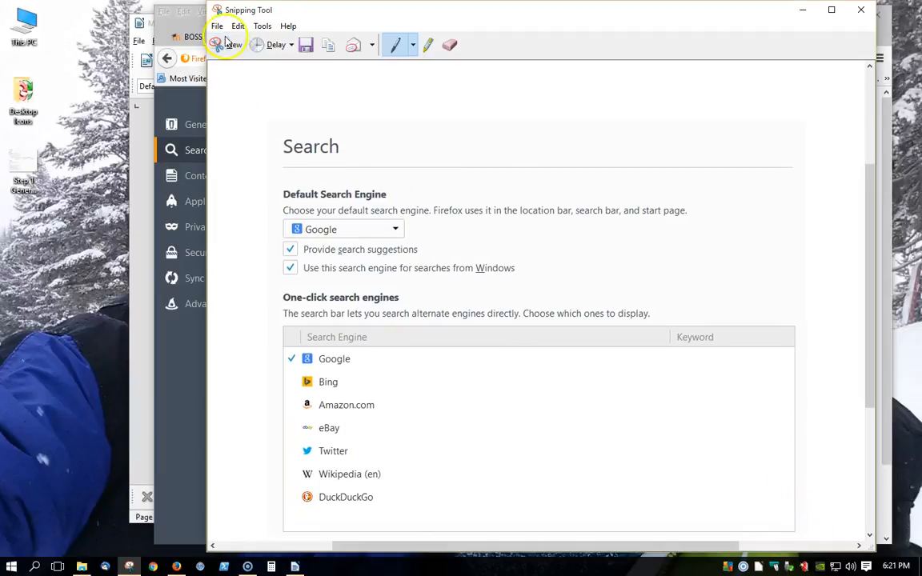
- Save the Search settings snip to the Desktop as a PNG named "Firefox Step 2 Search tab" and close the Snipping Tool
click(306, 46)
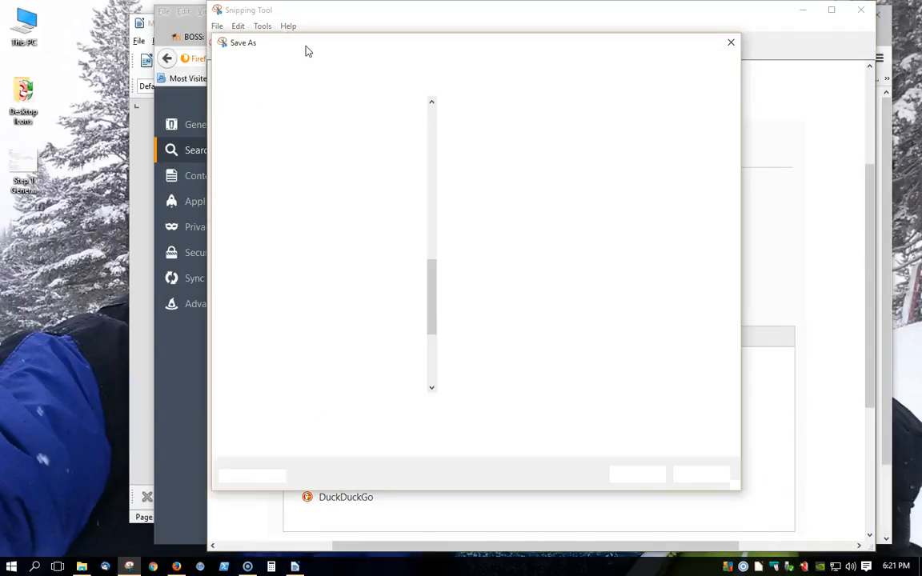
text(Step 2 Search tab)
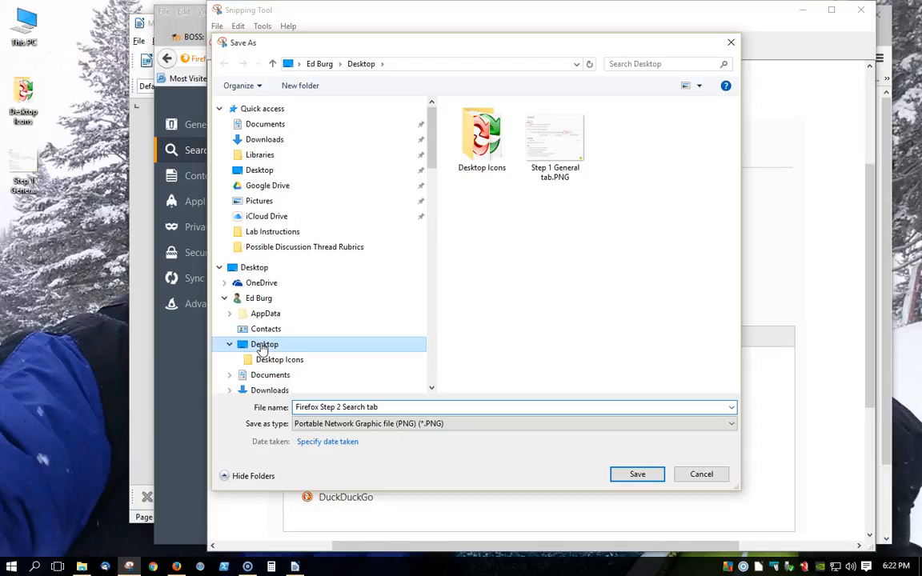
click(628, 475)
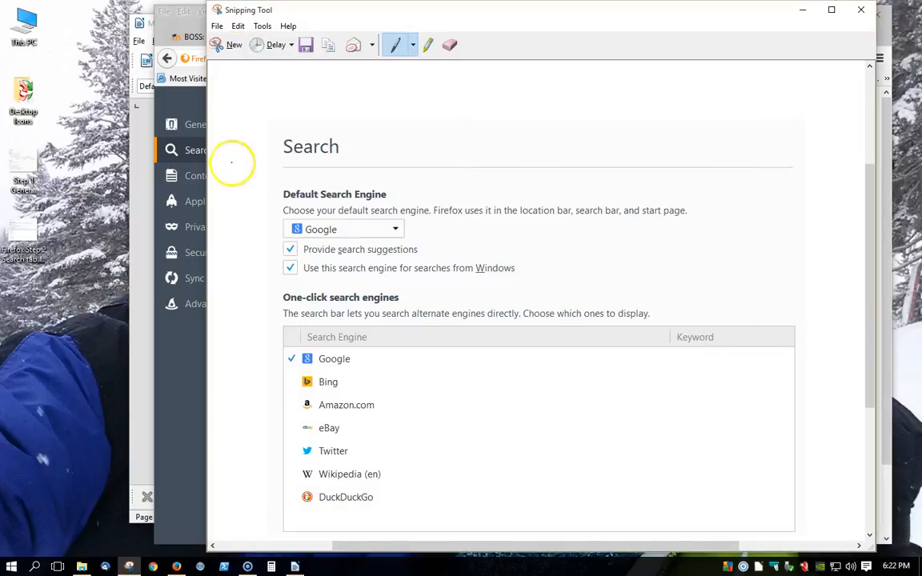
click(858, 12)
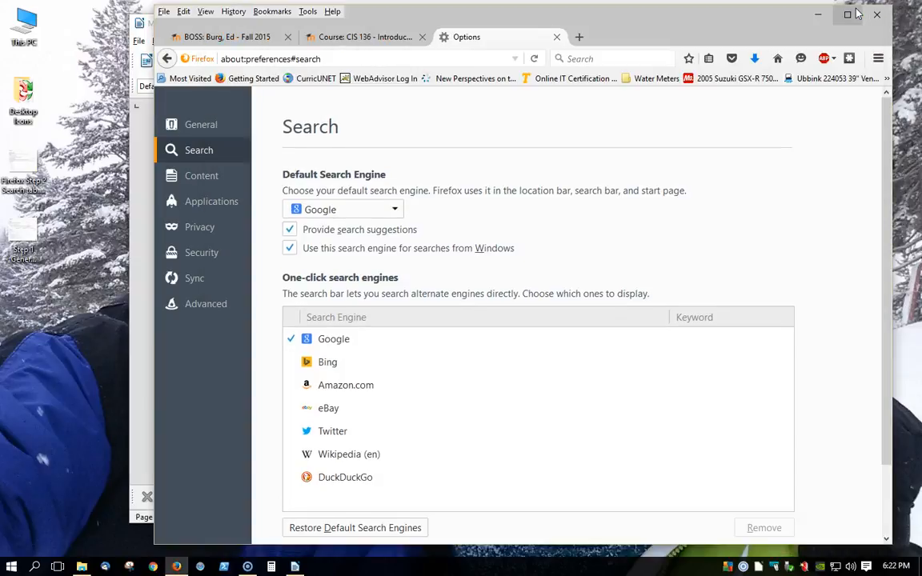
- Switch to the Writer document and add the line "Step 1 General tab settings" below the Firefox Project title, followed by two blank paragraphs
click(142, 160)
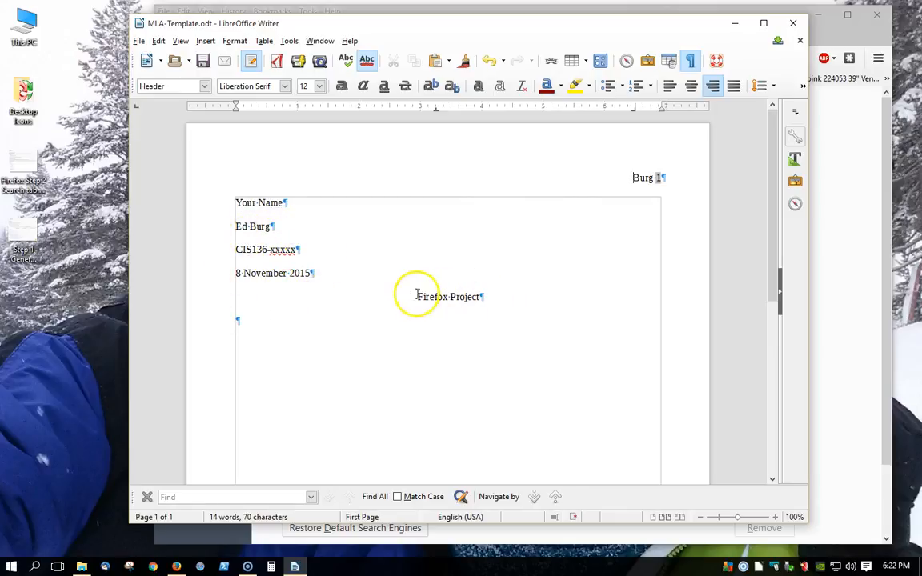
drag(418, 297, 509, 301)
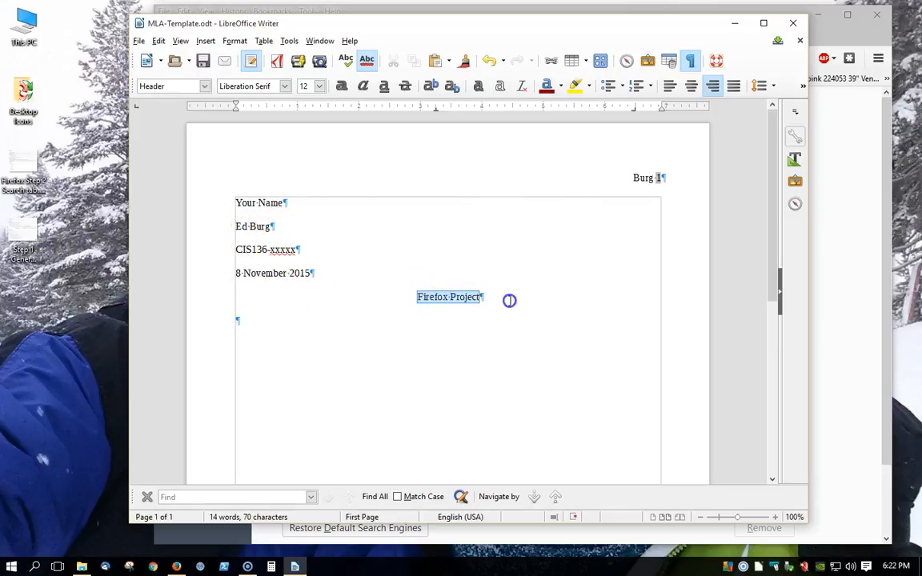
click(255, 321)
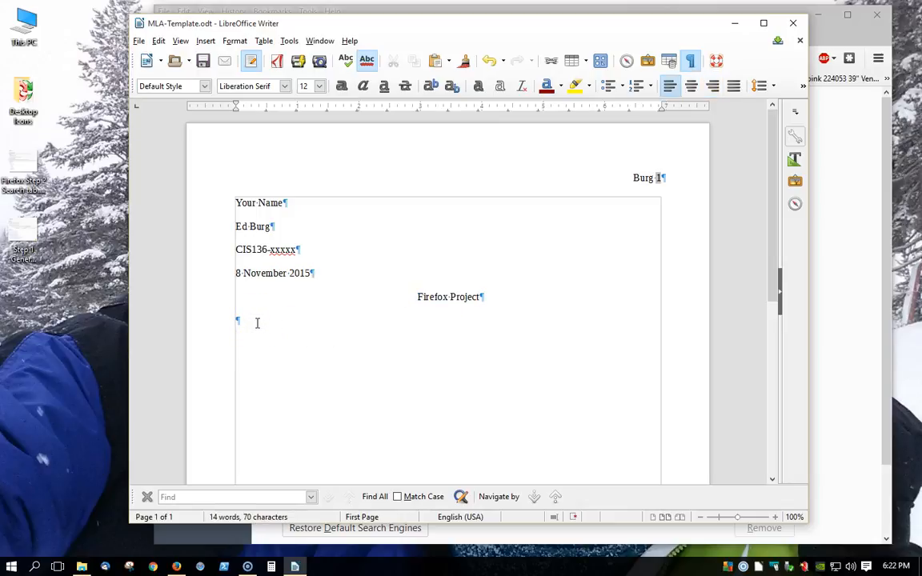
key(Return)
key(Return)
click(240, 370)
click(261, 320)
text(ral tab settigs)
- Correct the two misspelled words in the Step 1 line to "General" and "settings" using the spelling suggestions
click(287, 320)
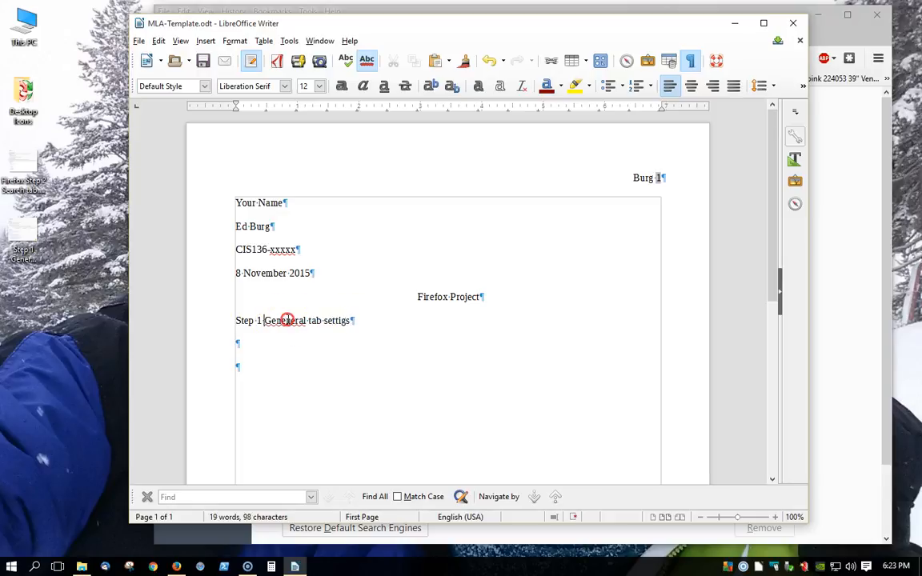
right_click(286, 320)
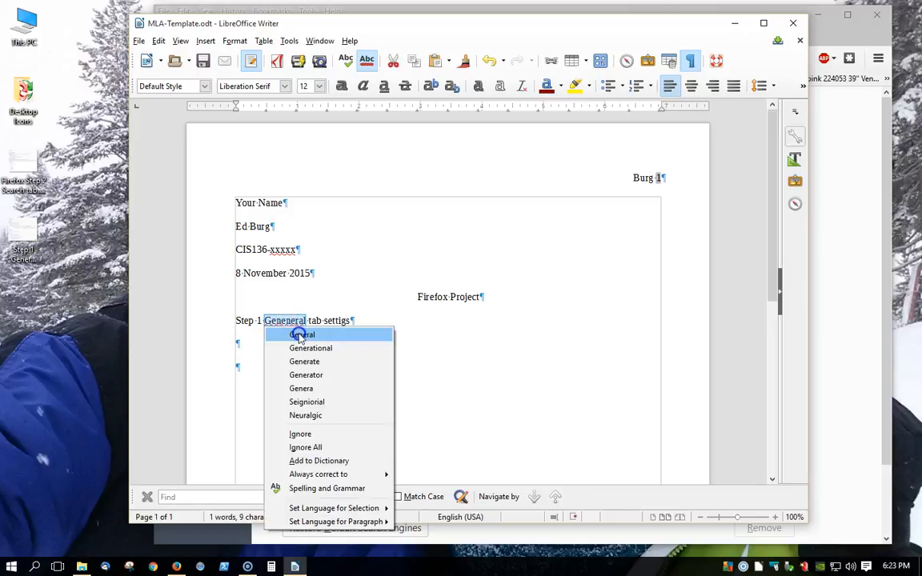
click(303, 332)
right_click(324, 321)
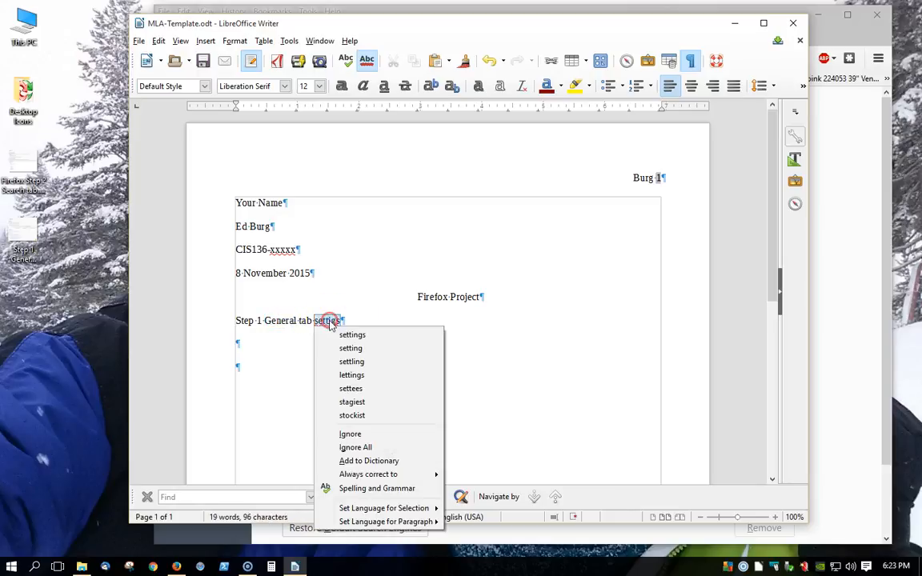
click(335, 334)
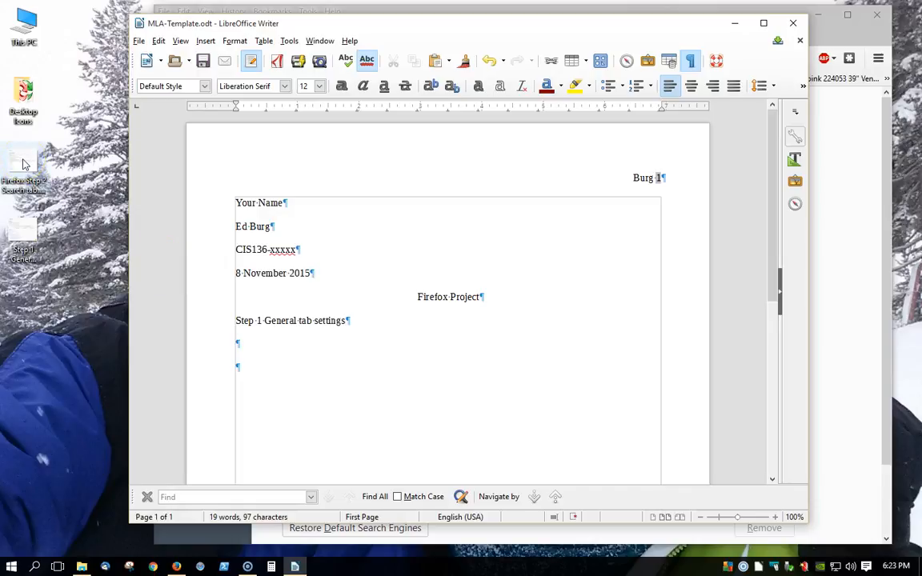
- Insert the saved Step 1 General tab snip from the Desktop into the blank paragraph below the Step 1 line
click(22, 229)
drag(21, 230, 248, 351)
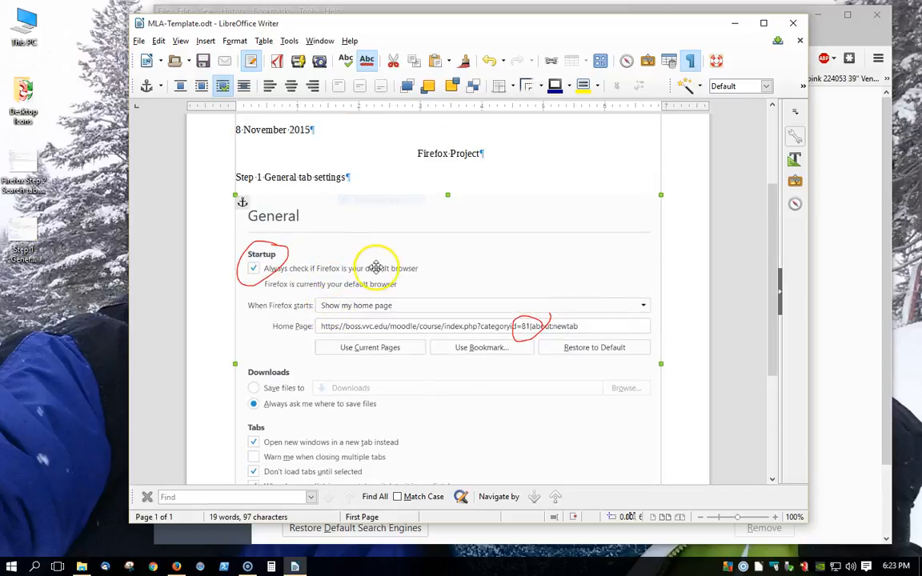
scroll(346, 269, down, 1)
scroll(347, 268, down, 1)
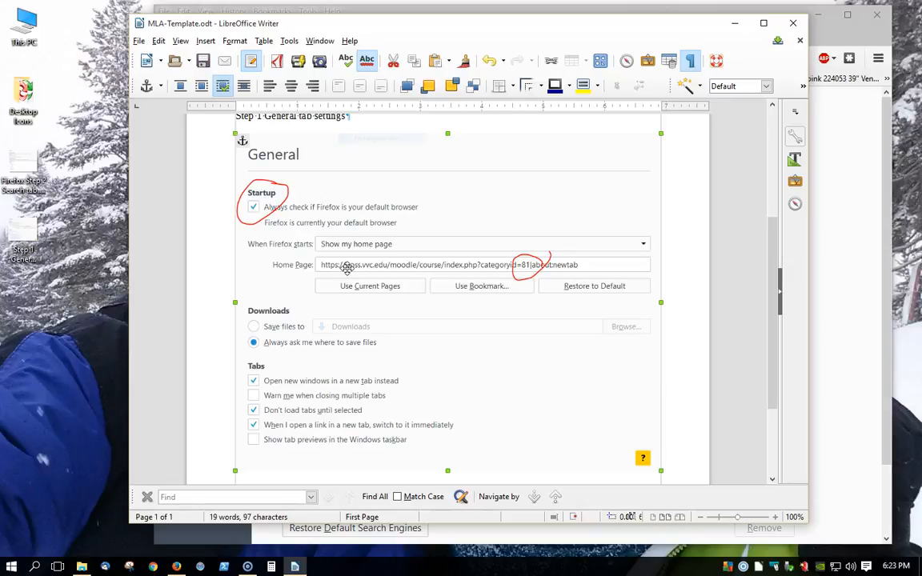
- Set the anchor of the General tab image to As Character
right_click(395, 213)
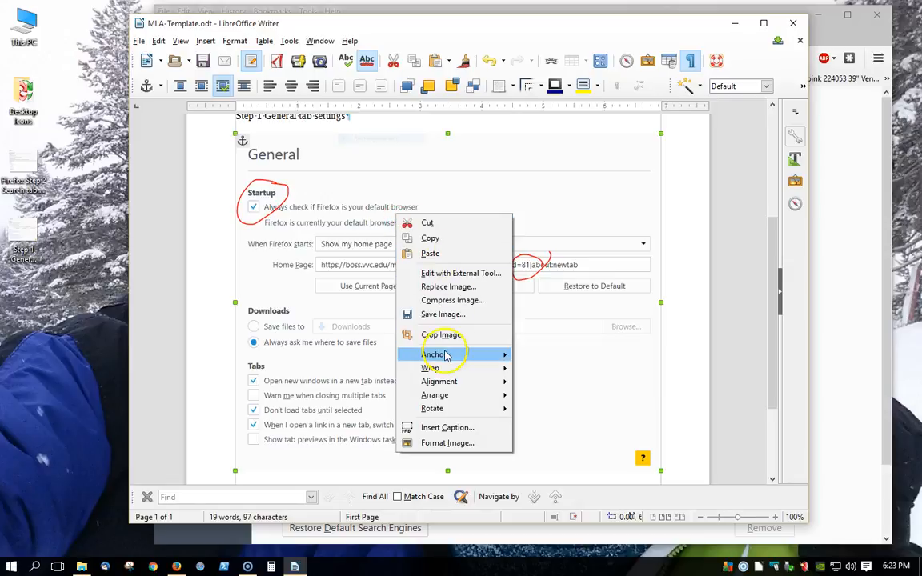
mouse_move(449, 354)
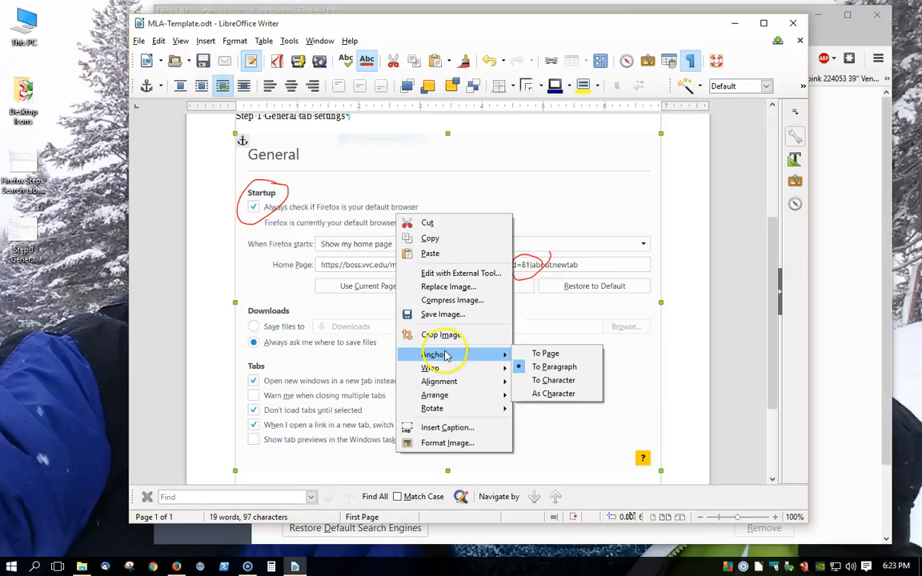
click(552, 393)
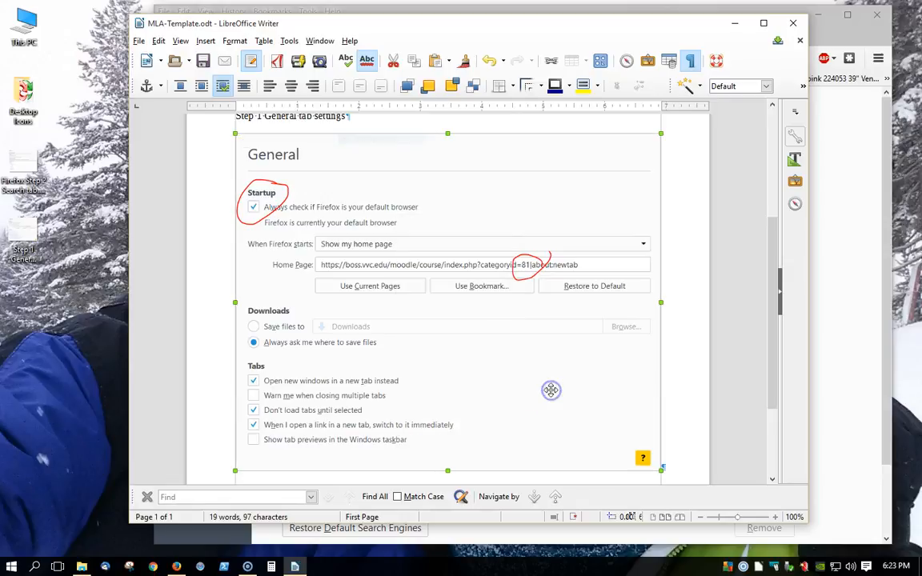
scroll(353, 278, down, 2)
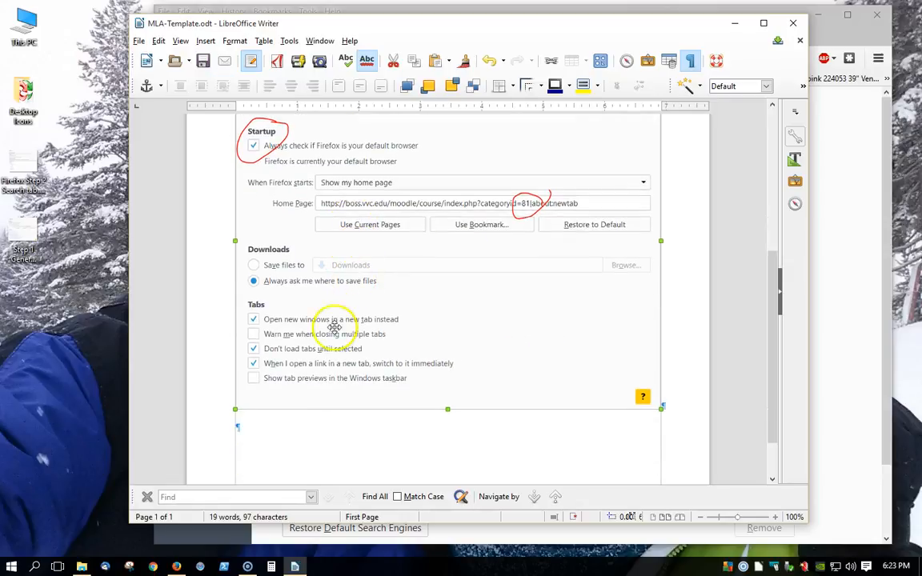
- Insert a page break after the General tab image and add the line "Step 2 Search tab" with two blank paragraphs below it
click(263, 428)
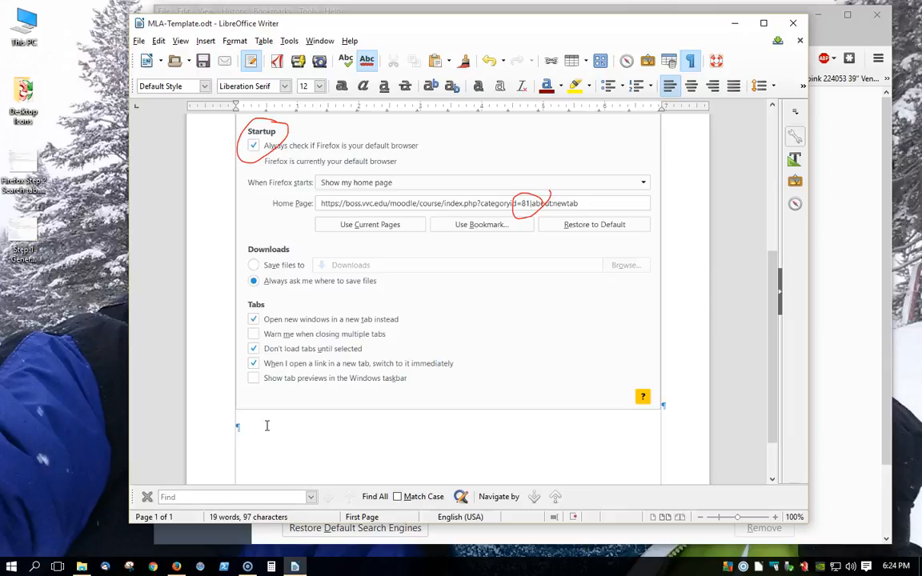
key(ctrl+Return)
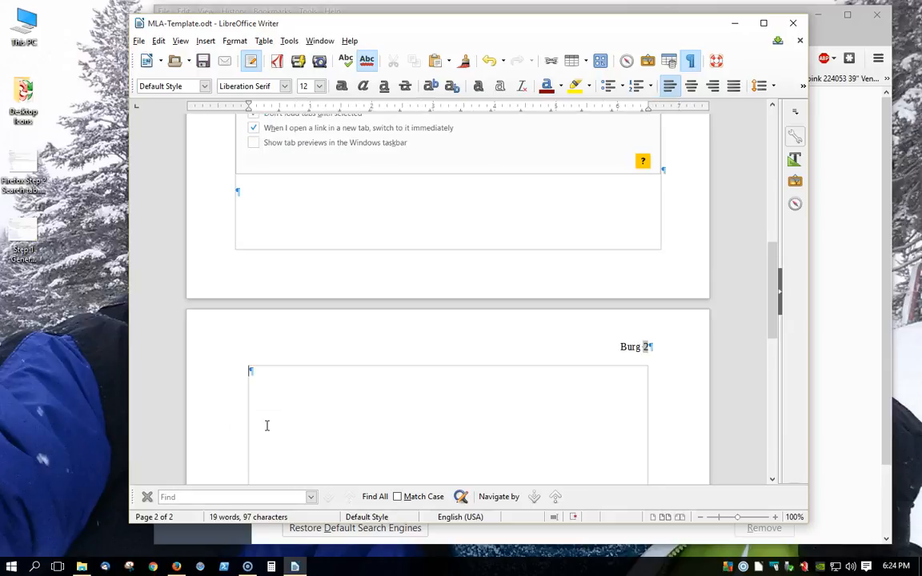
key(Return)
key(Return)
text(Step 2 Search tab)
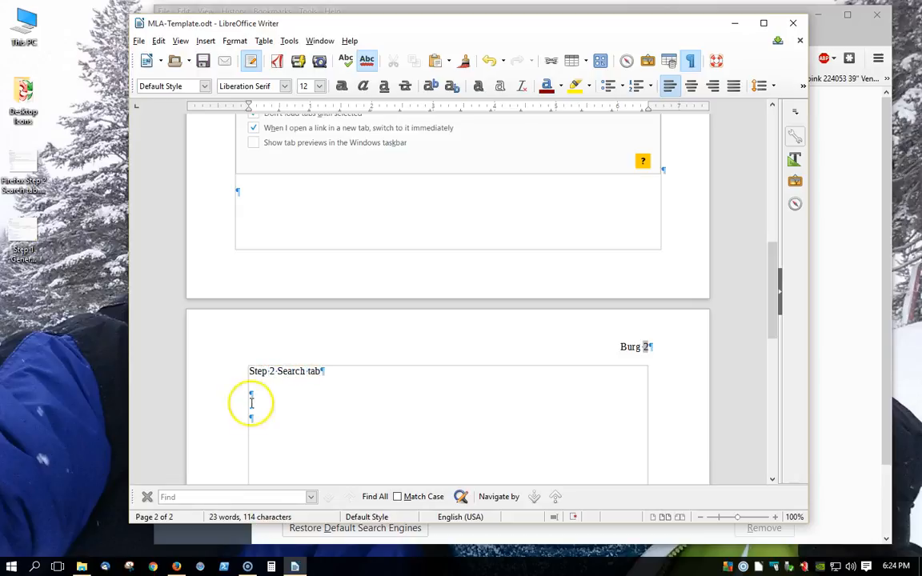
- Copy the Firefox Step 2 Search tab snip from the Desktop and paste it below the Step 2 line
right_click(16, 168)
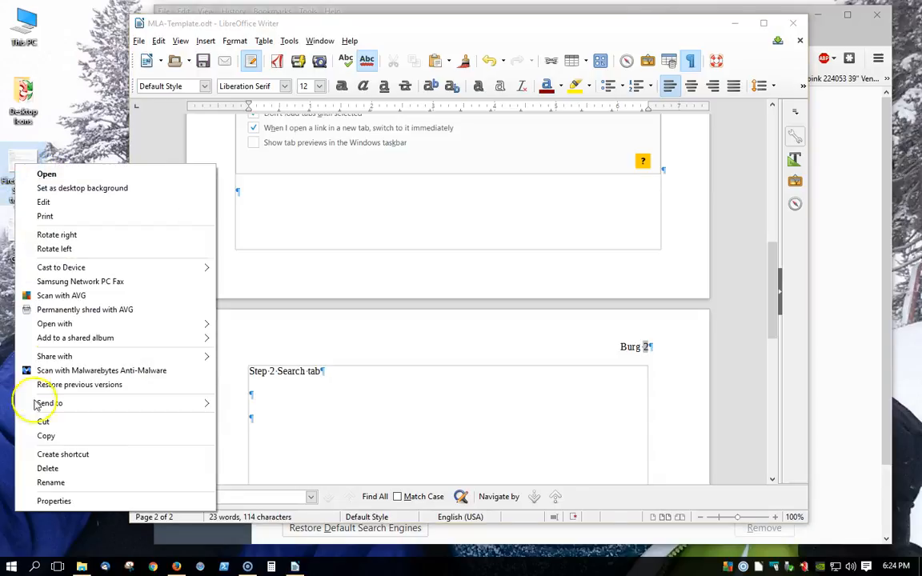
click(48, 436)
click(261, 394)
right_click(261, 393)
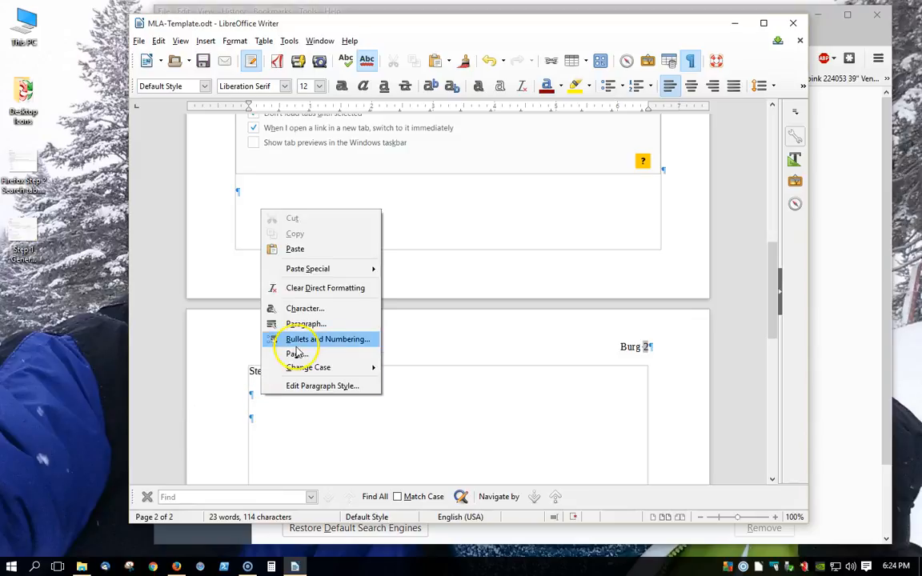
click(288, 249)
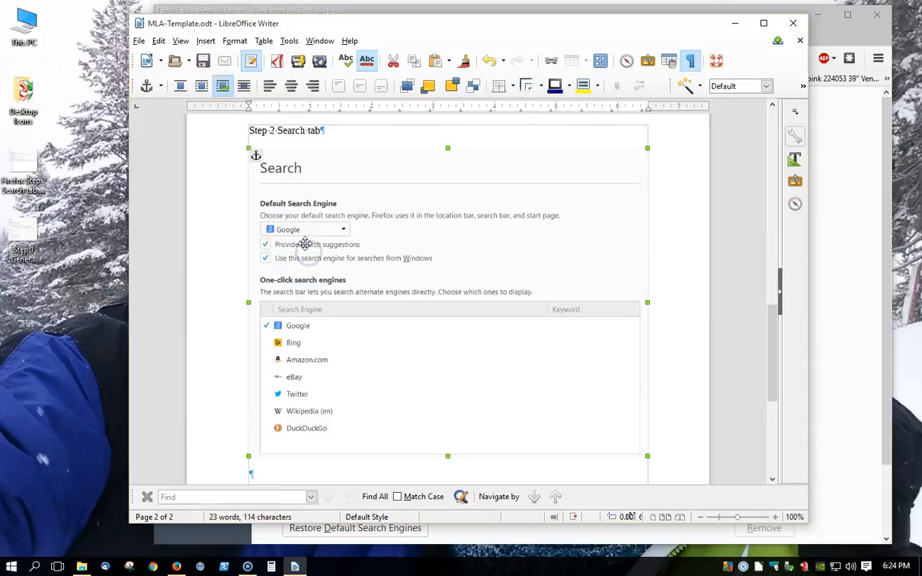
- Anchor the Search tab image As Character and insert a page break below it to start page 3
right_click(404, 275)
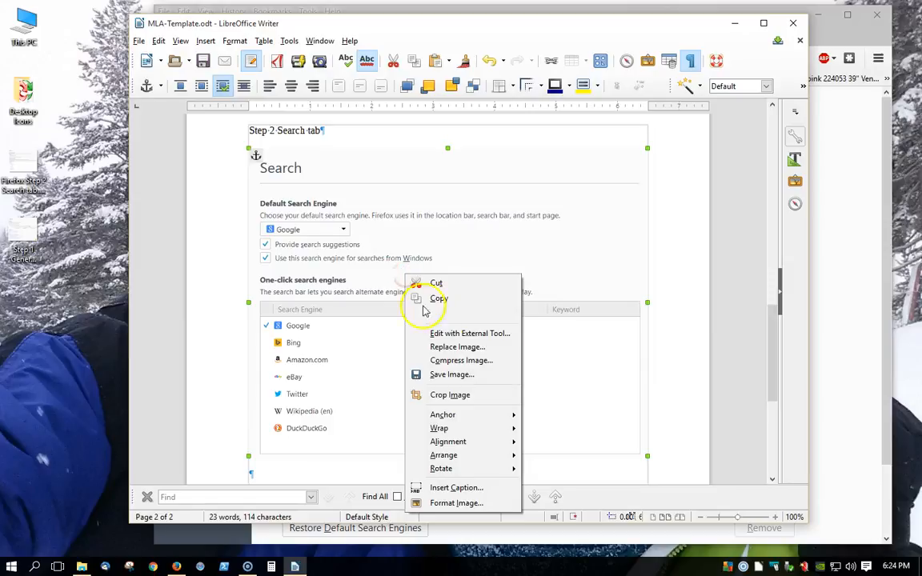
mouse_move(460, 416)
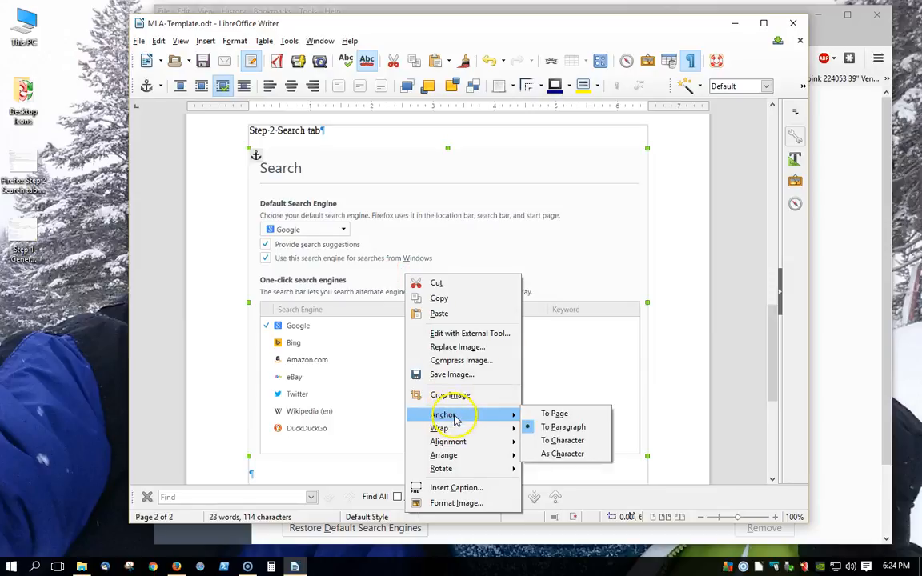
click(563, 454)
scroll(597, 325, down, 2)
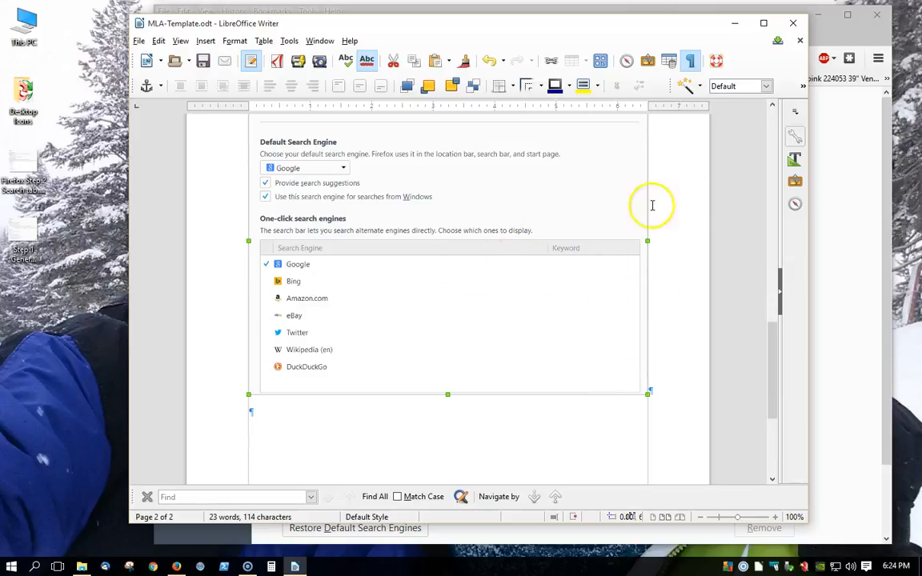
click(381, 397)
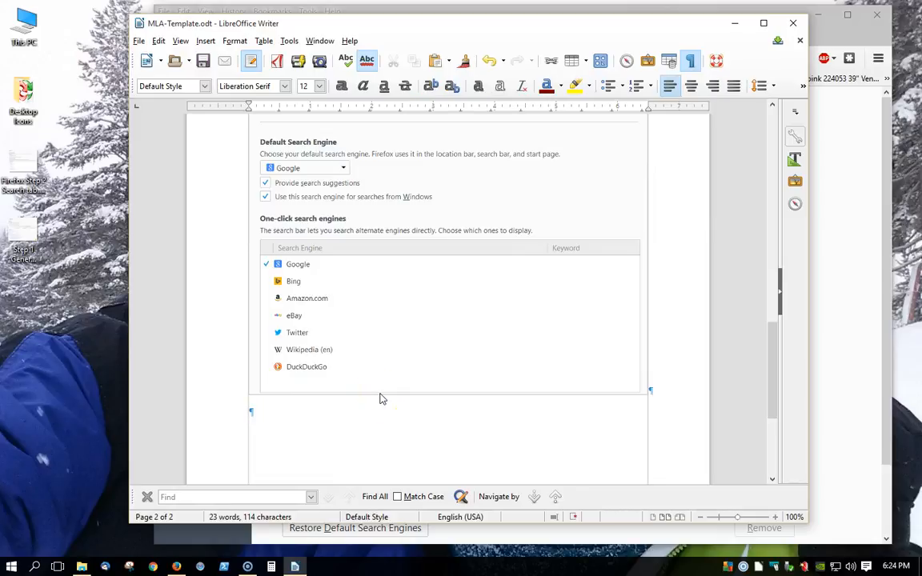
key(ctrl+Return)
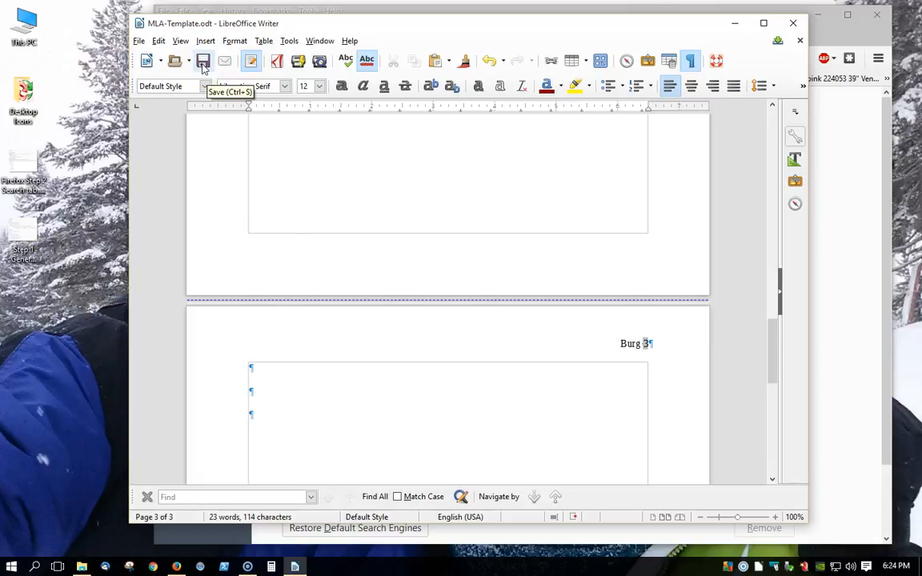
- Save the document as an ODT in the CIS101 folder, naming it with the student's last and first name, section number and "firefox_Project"
click(139, 41)
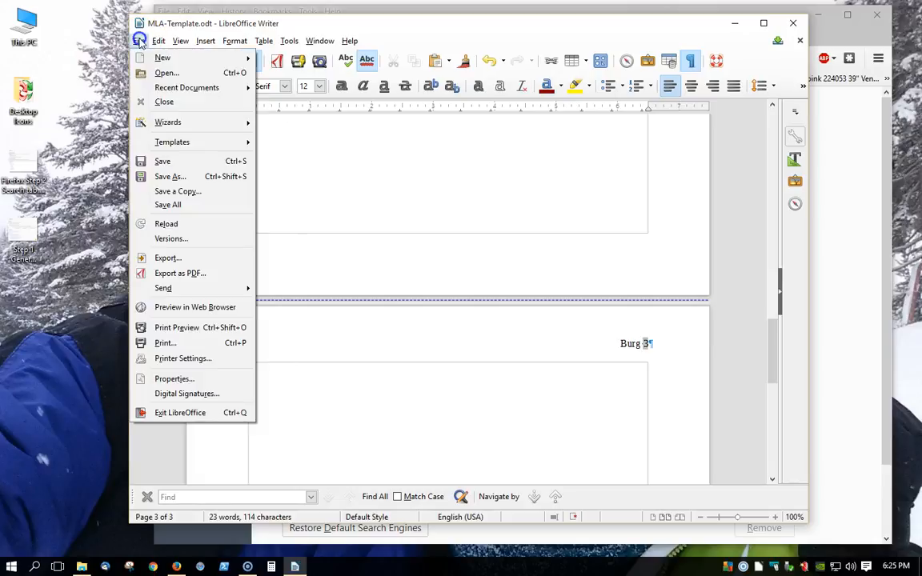
click(183, 179)
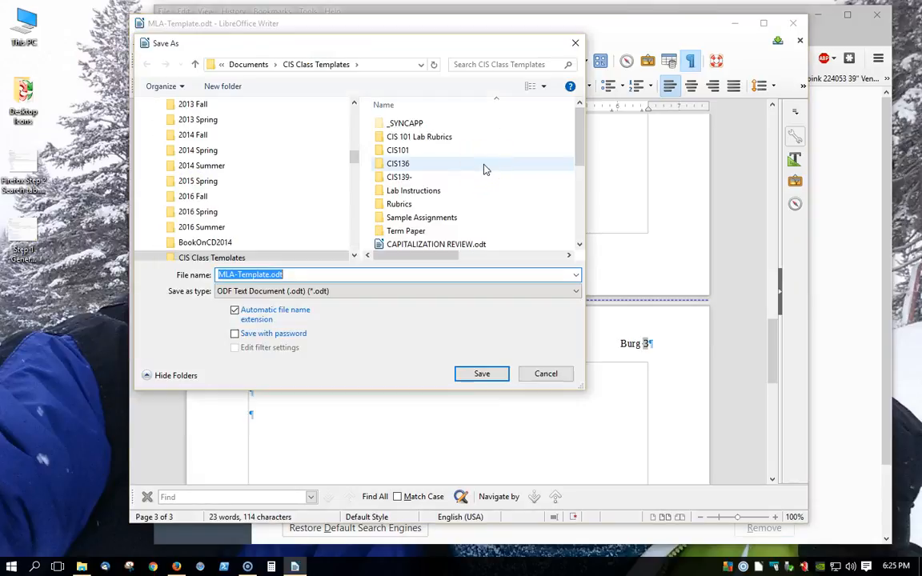
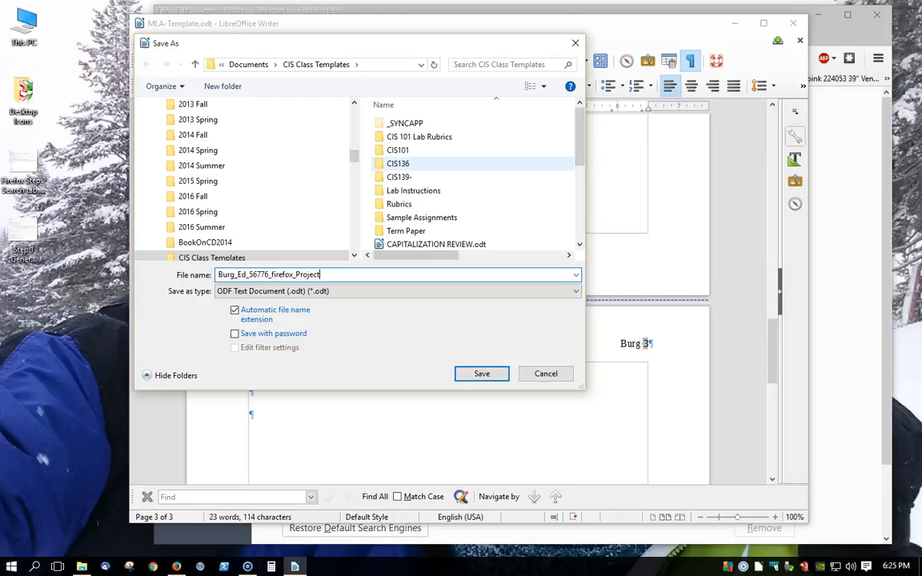
click(379, 152)
double_click(379, 152)
drag(582, 385, 738, 476)
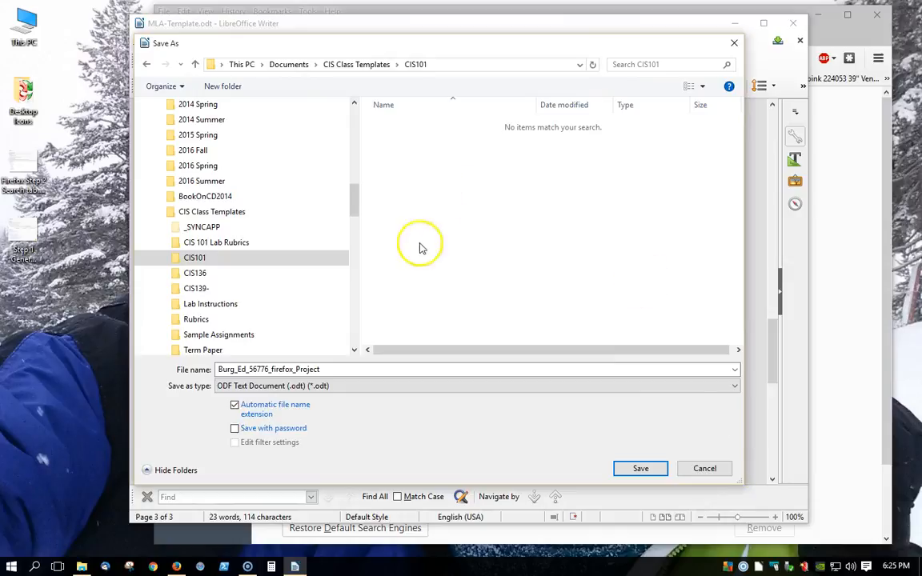
click(641, 469)
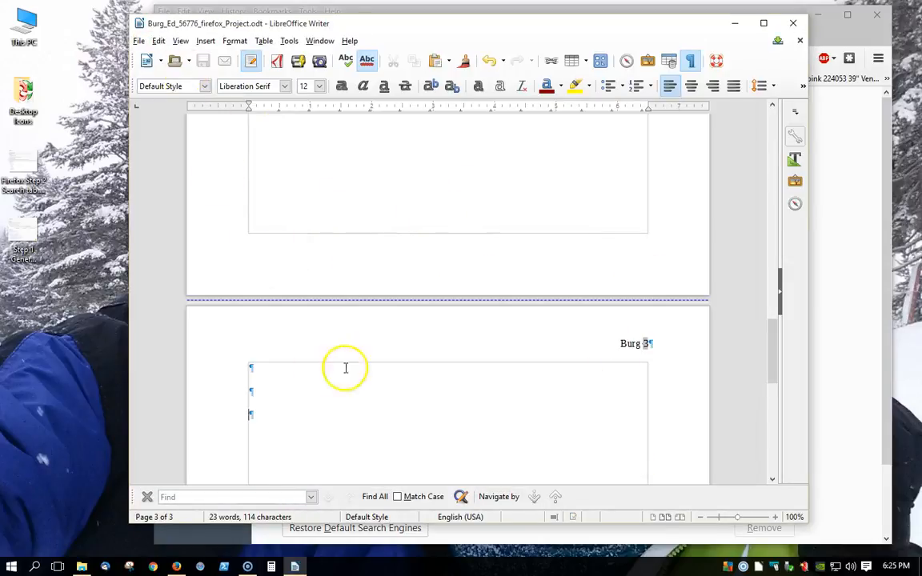
scroll(348, 245, up, 3)
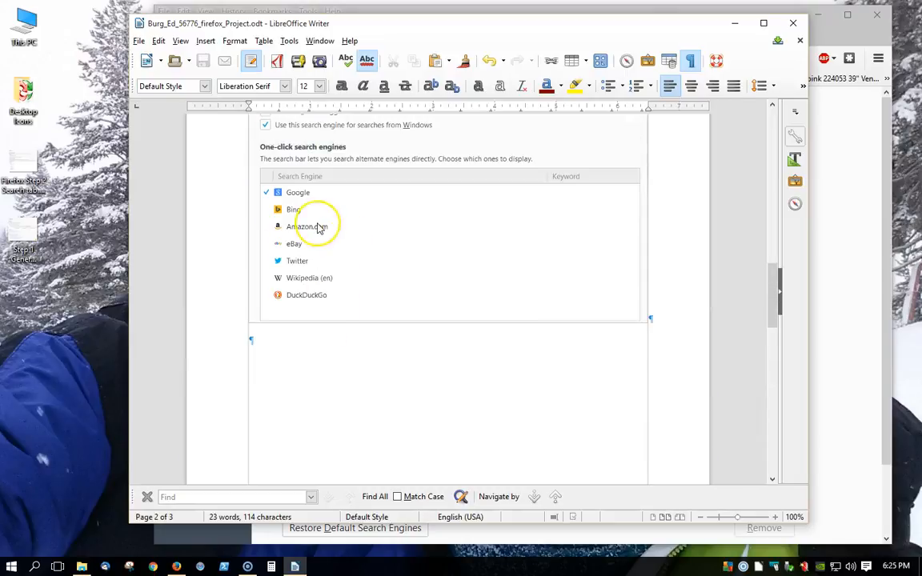
scroll(319, 227, up, 5)
scroll(242, 284, down, 5)
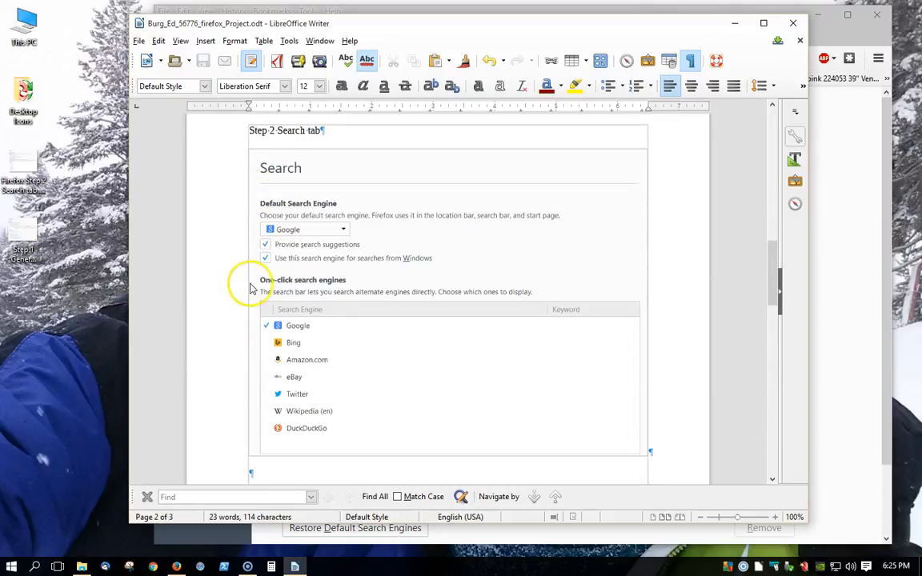
scroll(360, 216, down, 2)
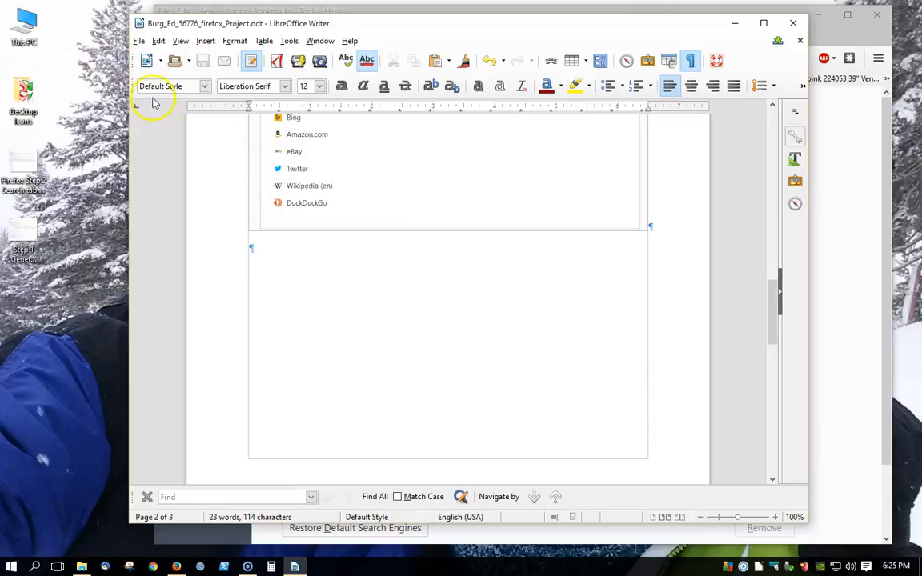